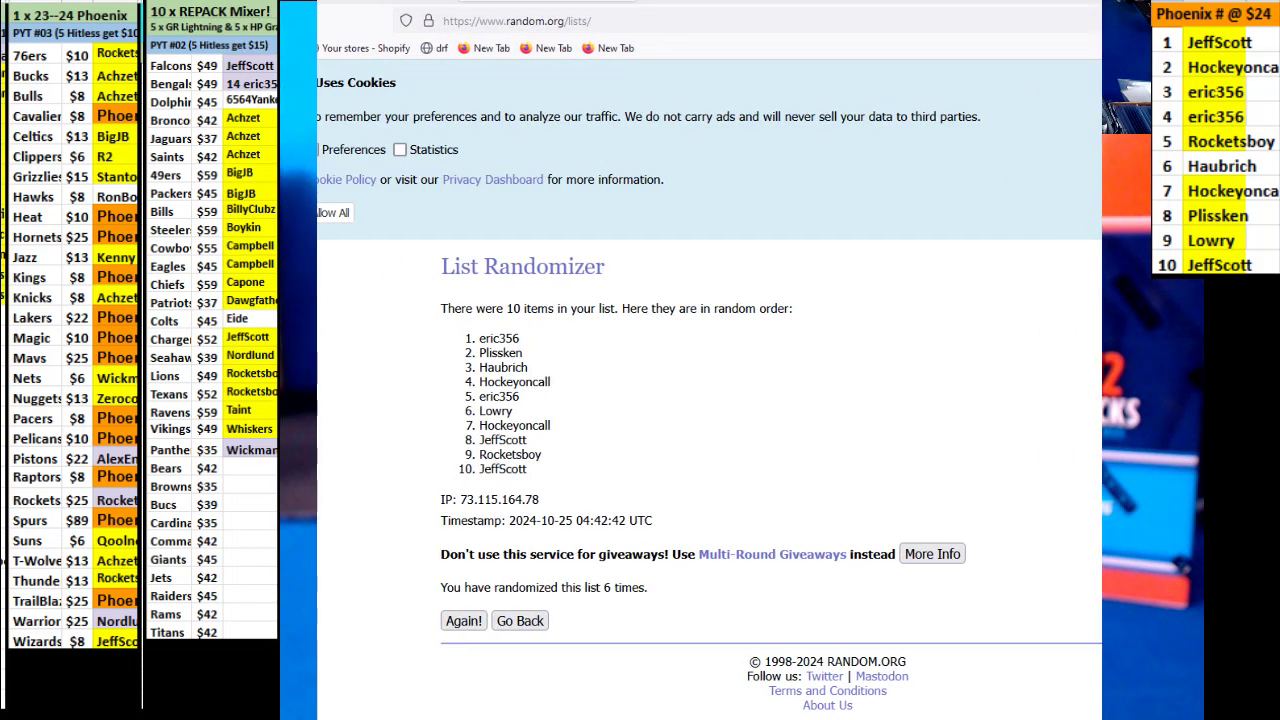
Copy the ten Phoenix spot names from the sheet and reload a blank List Randomizer form
left_click_drag(1215, 42, 1218, 265)
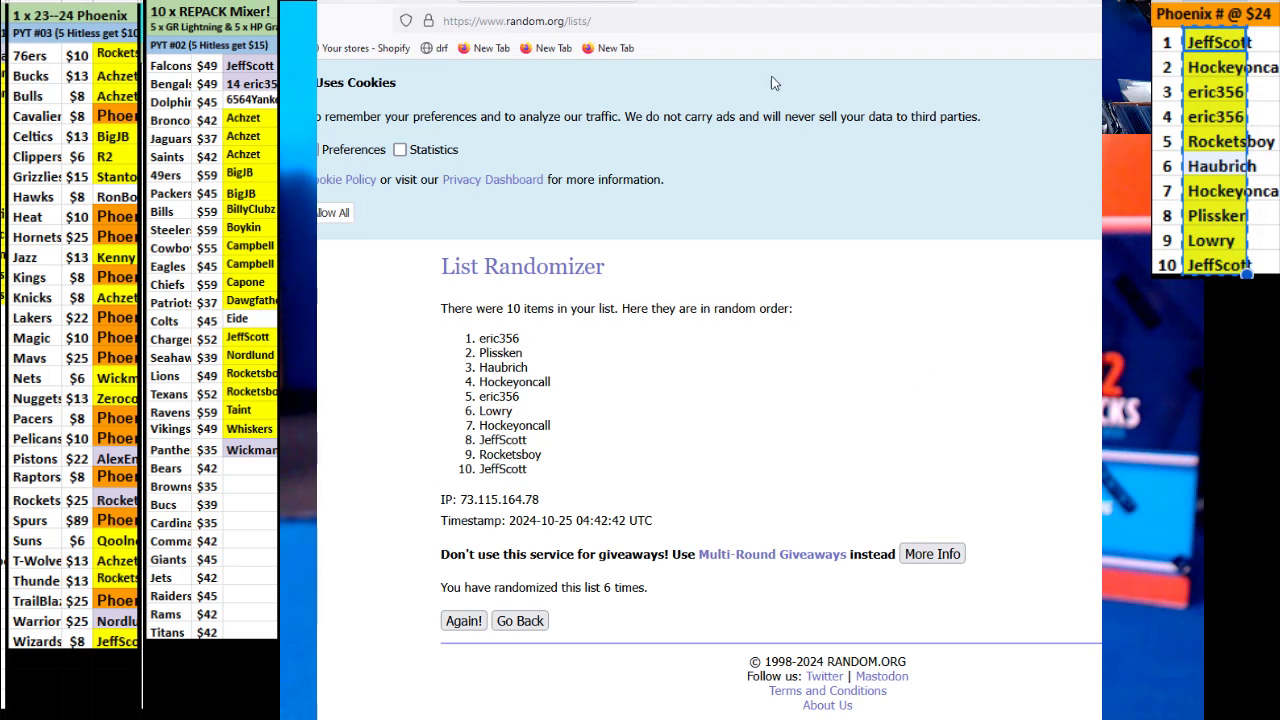
left_click(640, 21)
key("Return")
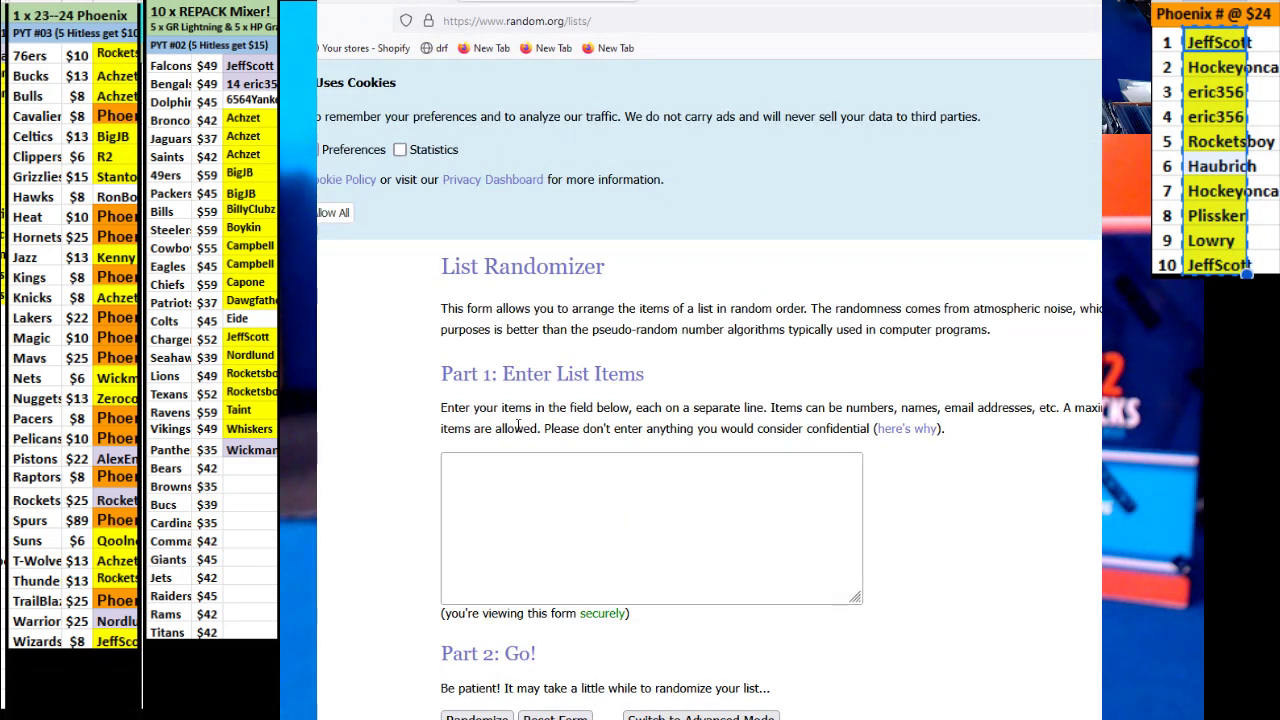
Roll the two dice again on the Dice Roller, then return to the names list
left_click(365, 8)
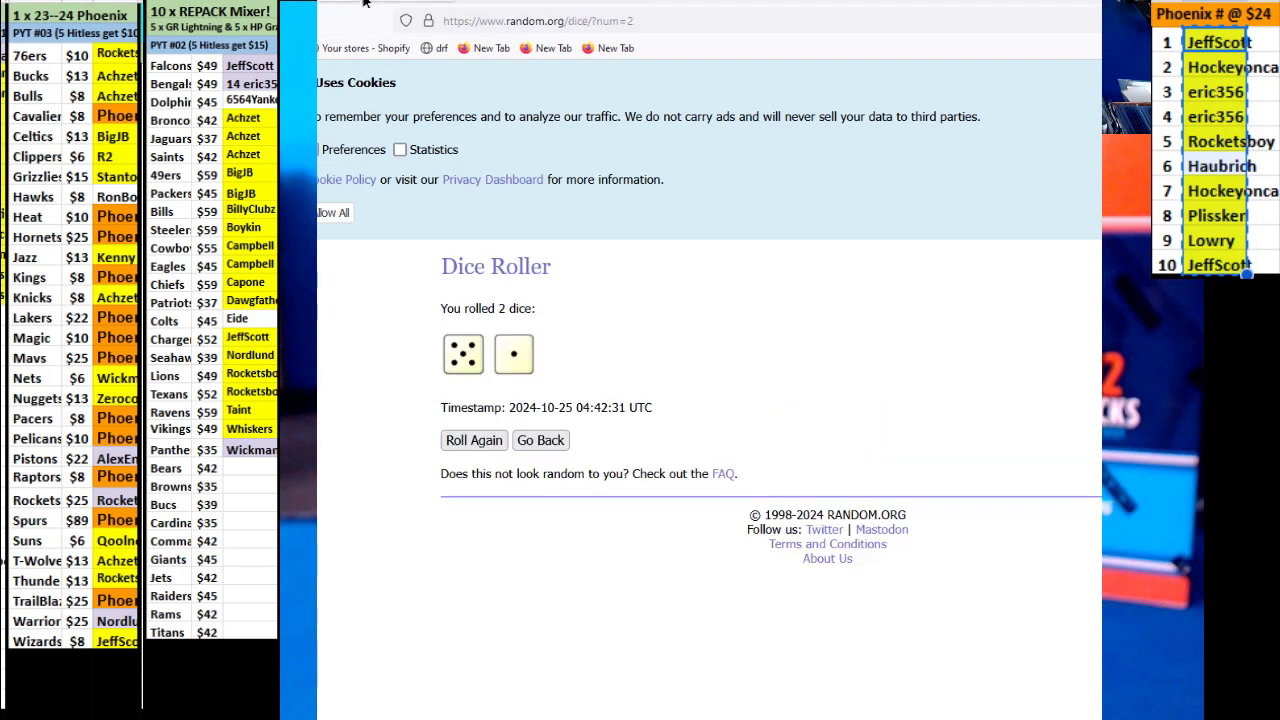
left_click(540, 440)
left_click(466, 400)
left_click(545, 4)
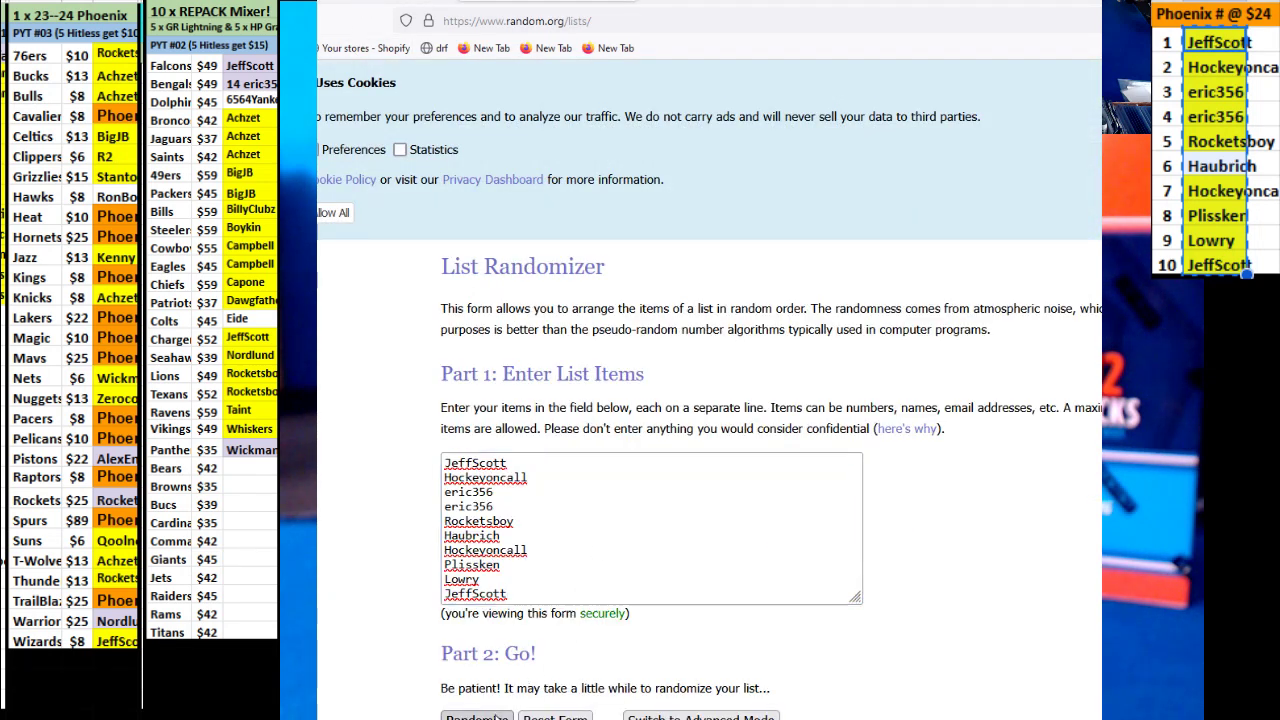
Randomize the ten Phoenix names repeatedly until nine shuffles, leaving Lowry first
left_click(478, 716)
left_click(462, 621)
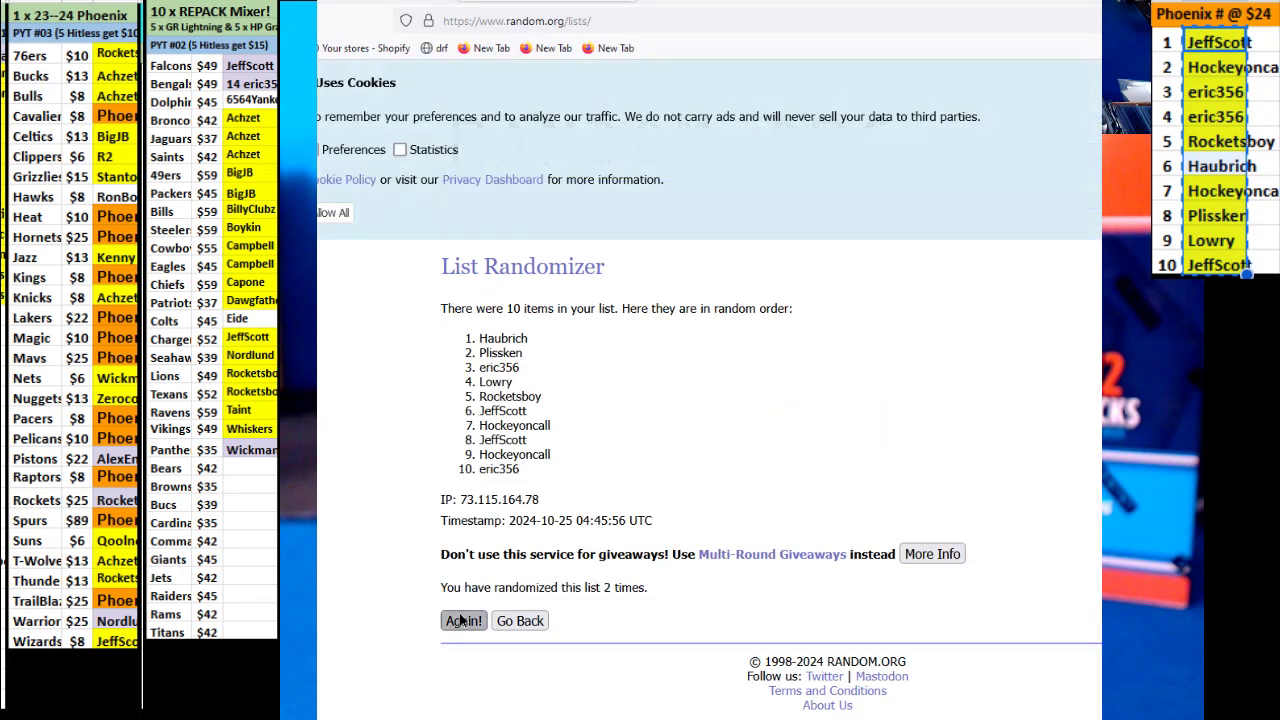
left_click(462, 621)
left_click(462, 621)
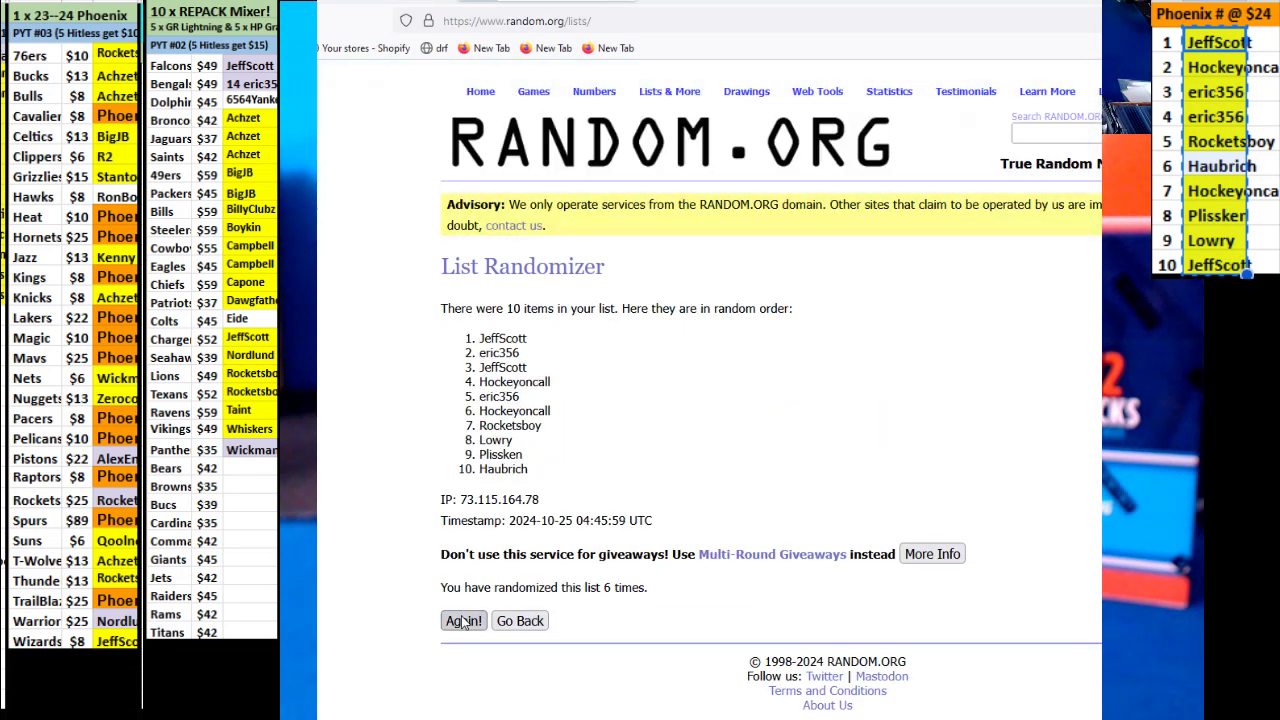
left_click(462, 621)
left_click(462, 621)
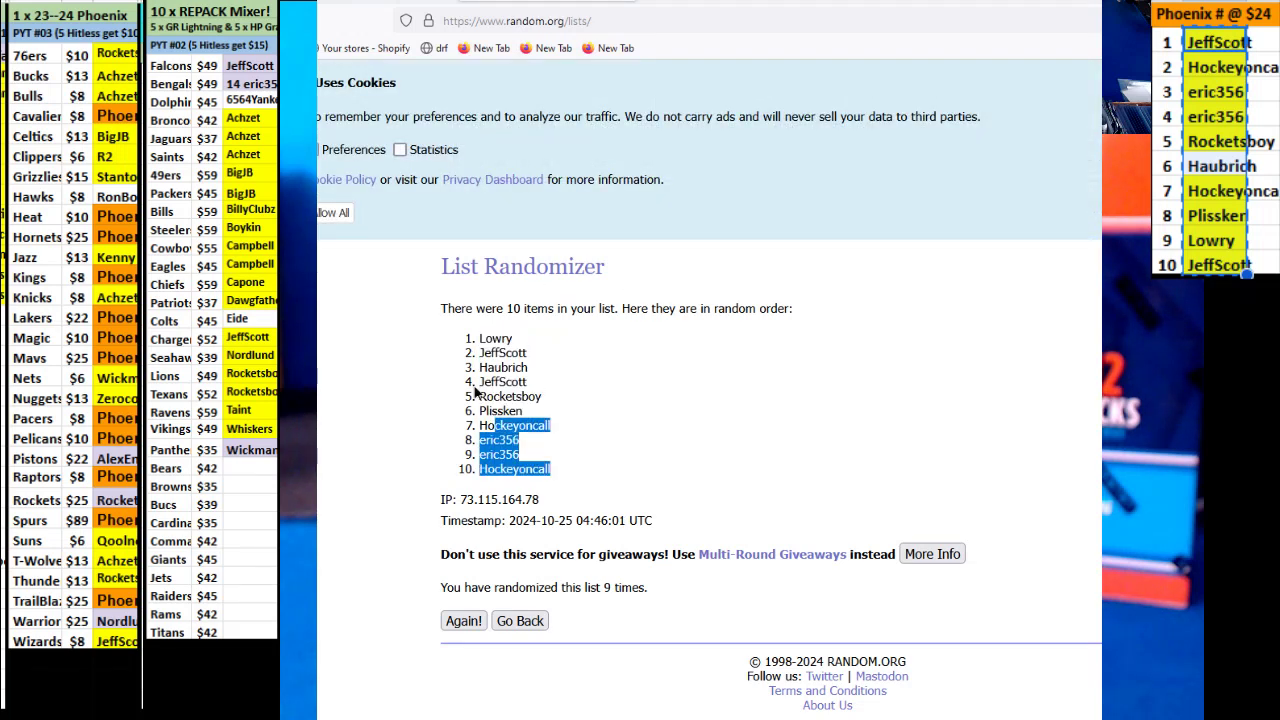
Paste the randomized name order into the Phoenix spot sheet
left_click(168, 248)
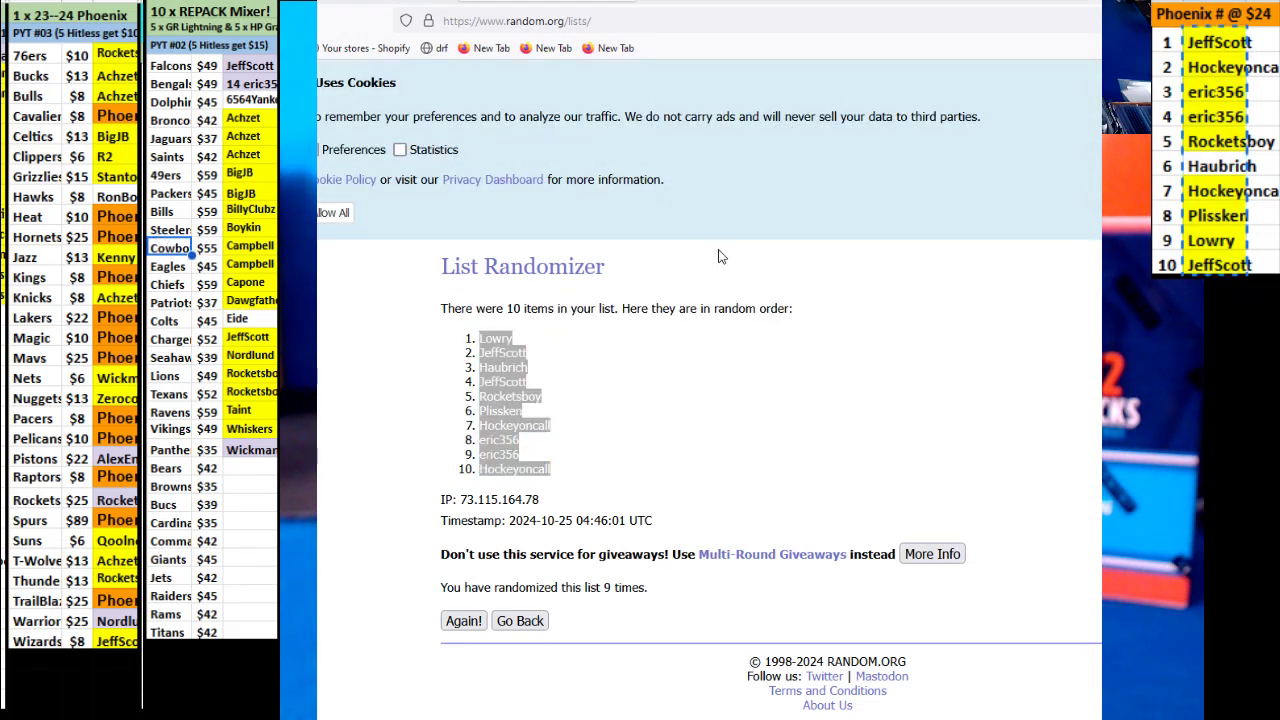
key("ctrl+v")
left_click(1166, 42)
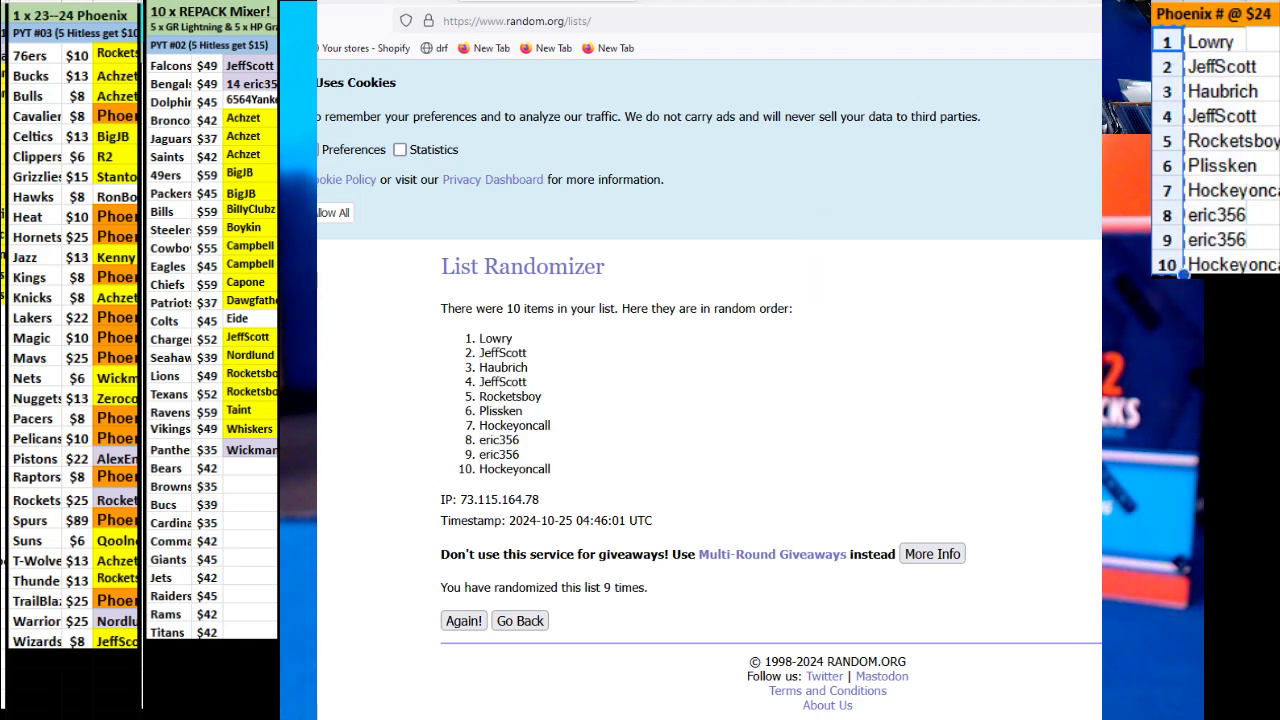
Reload the randomizer and go to the tab holding the numbers 1–10
left_click(662, 18)
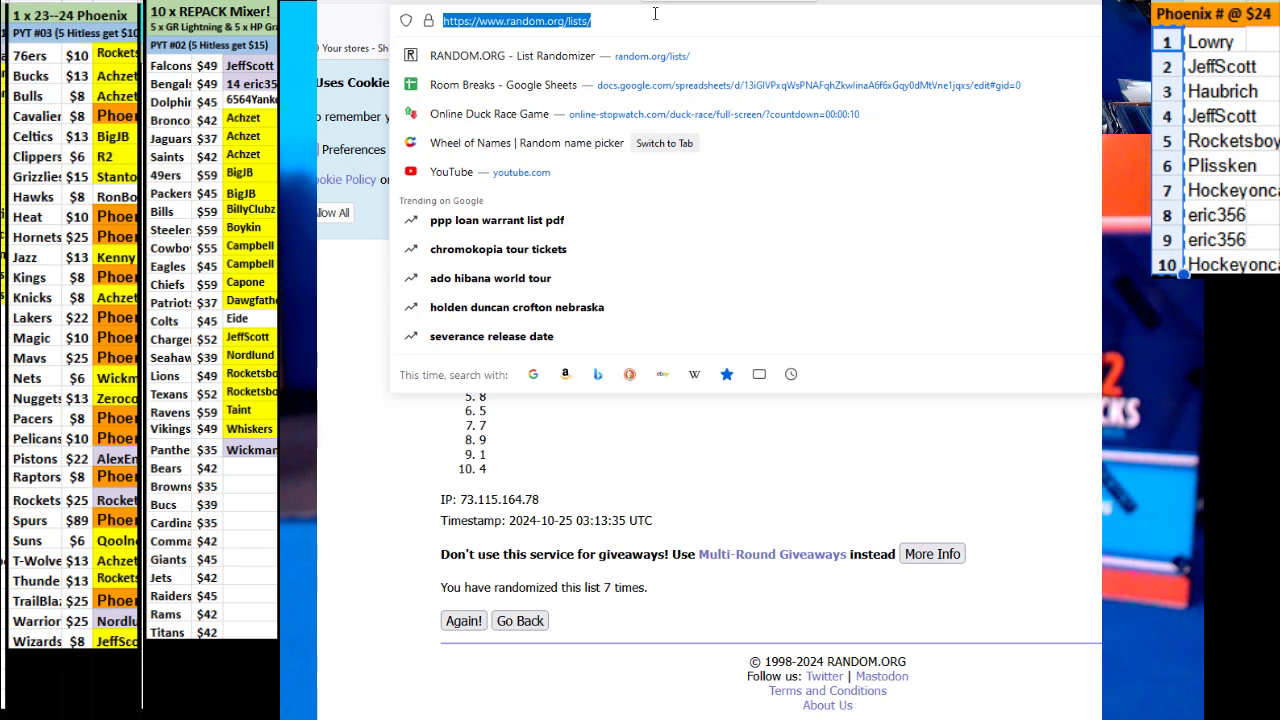
key("Return")
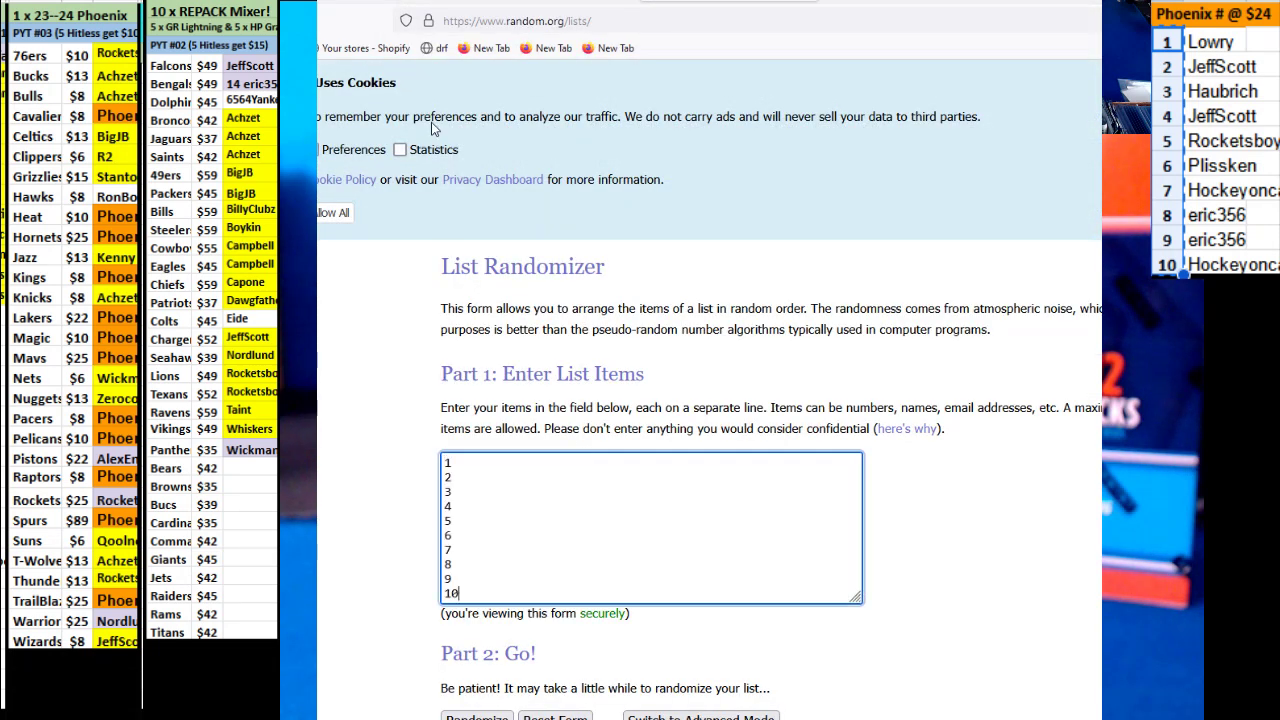
left_click(362, 8)
left_click(518, 5)
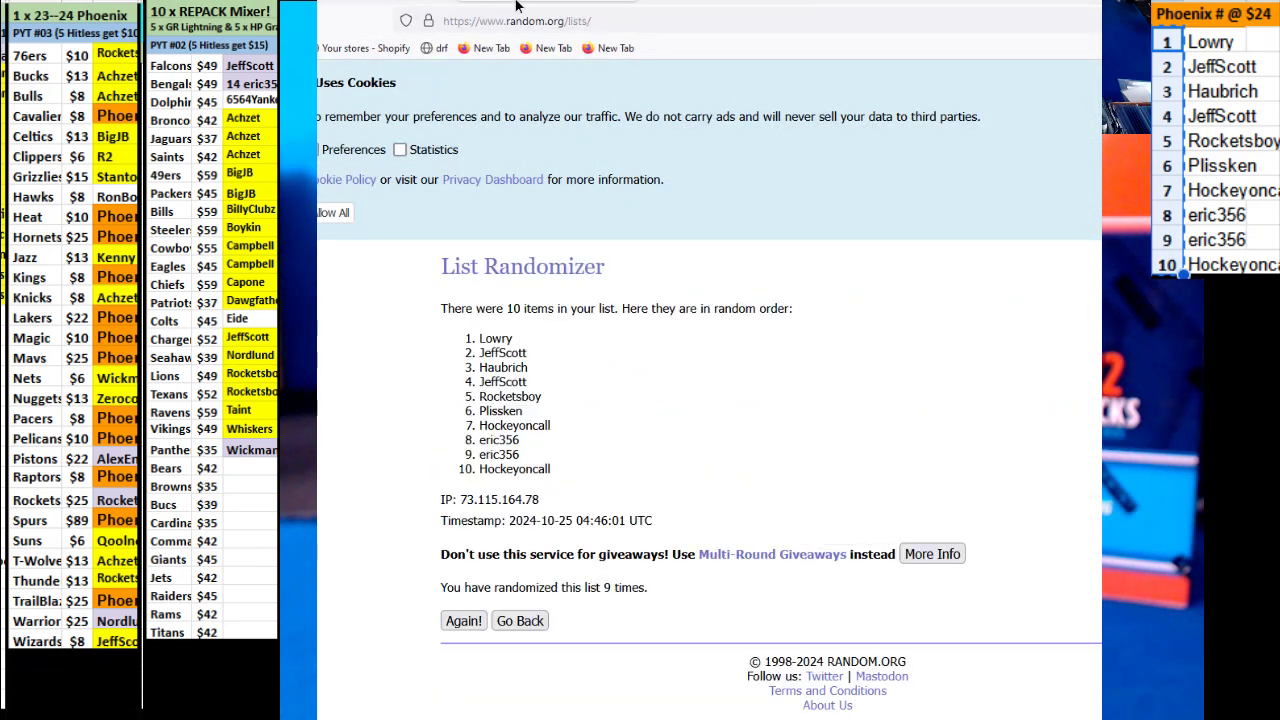
left_click(698, 7)
Shuffle the numbers 1–10 repeatedly, glancing at the dice tab, until 1 leads and 10 ends
left_click(476, 714)
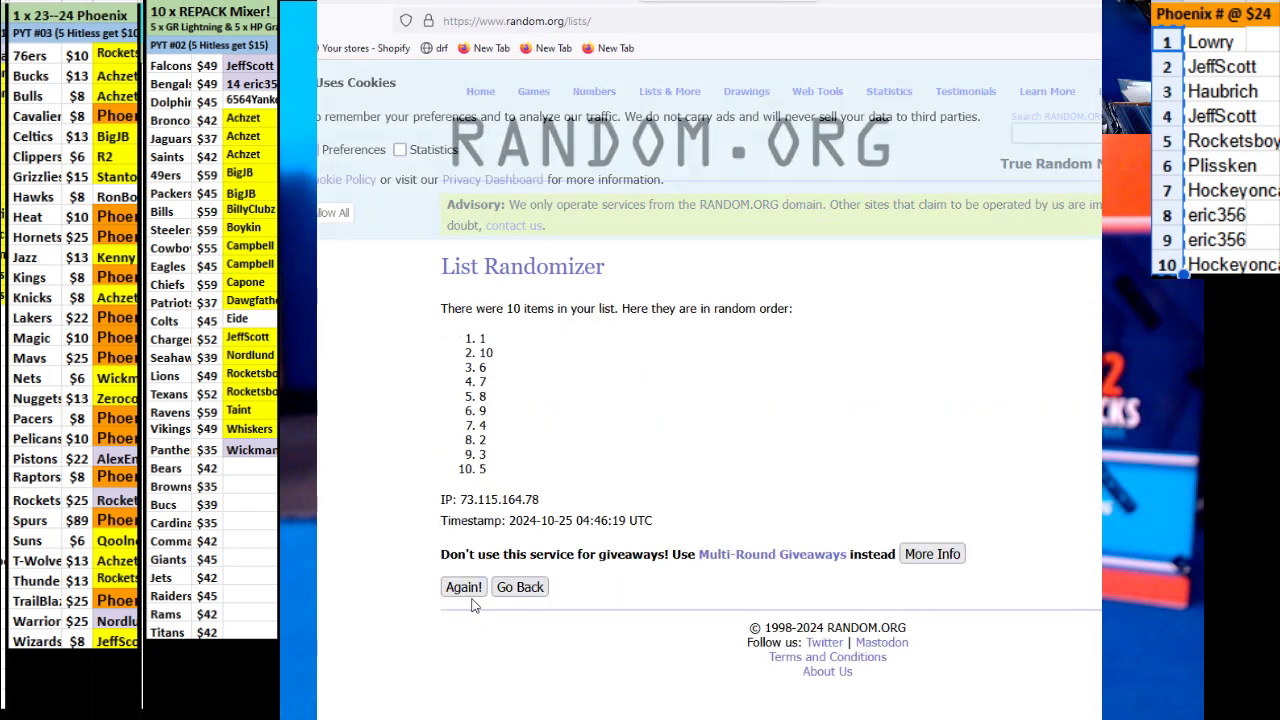
left_click(463, 597)
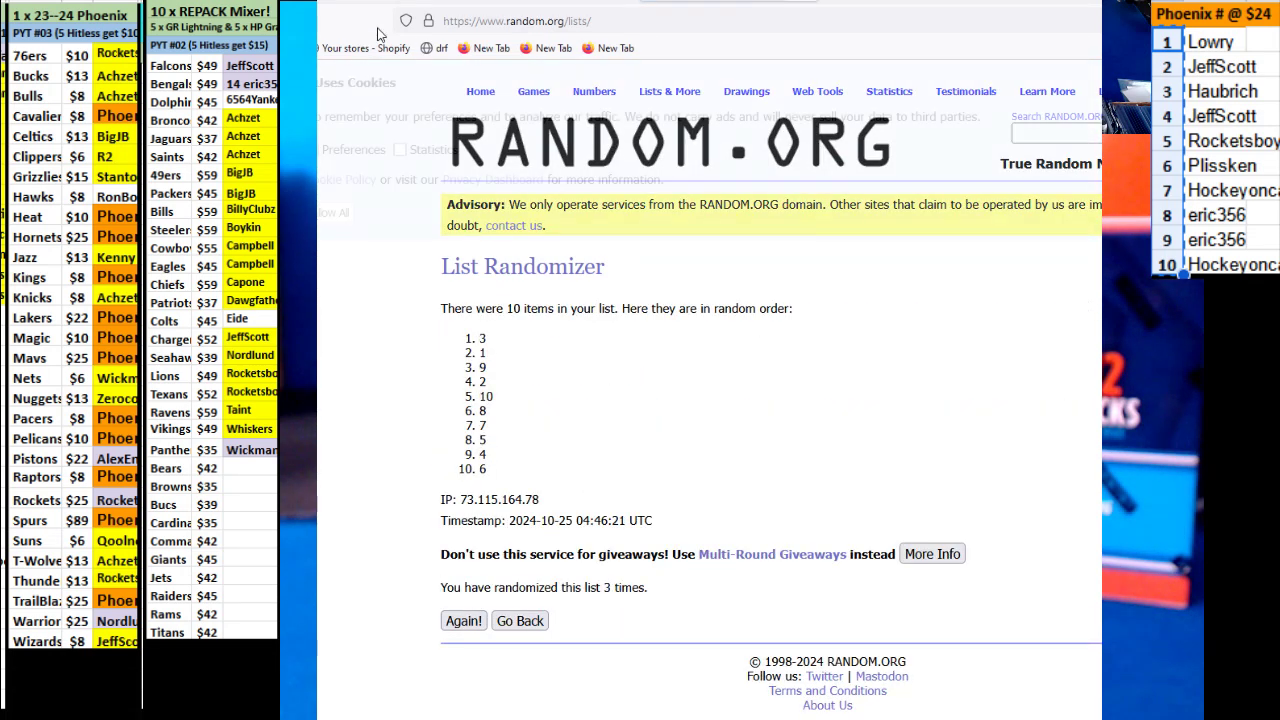
left_click(383, 4)
key("ctrl+Tab")
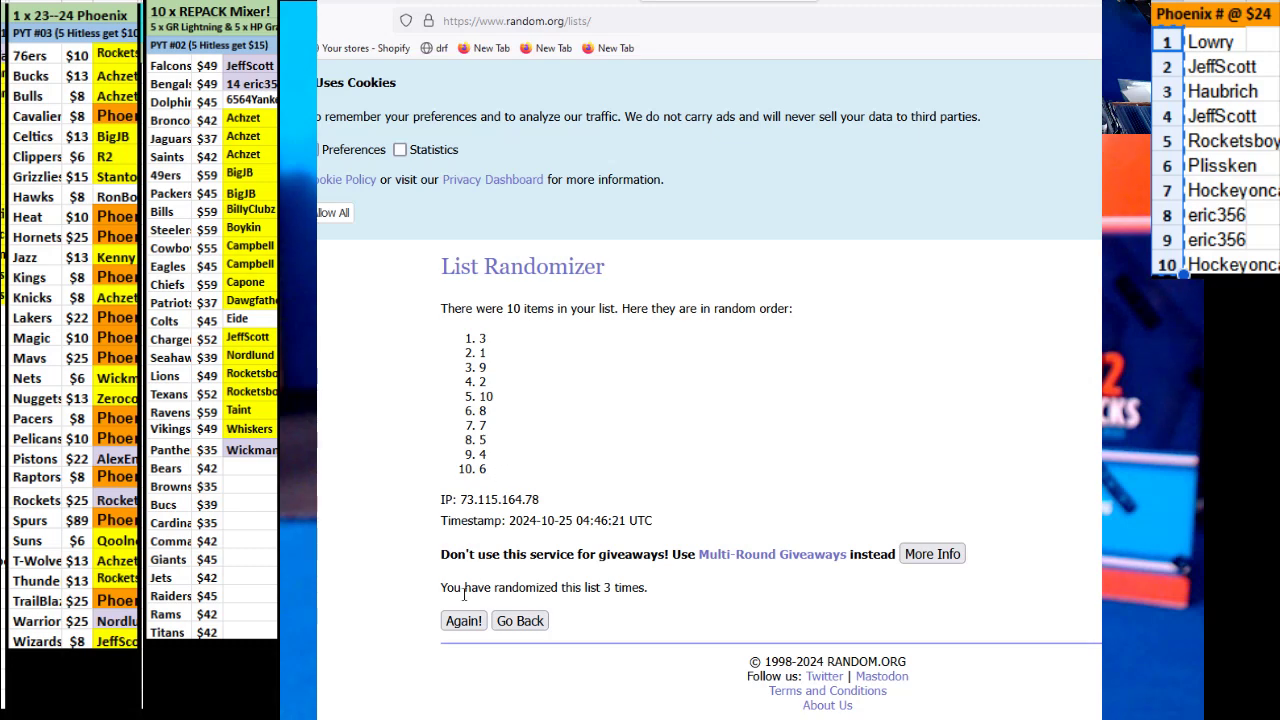
left_click(463, 621)
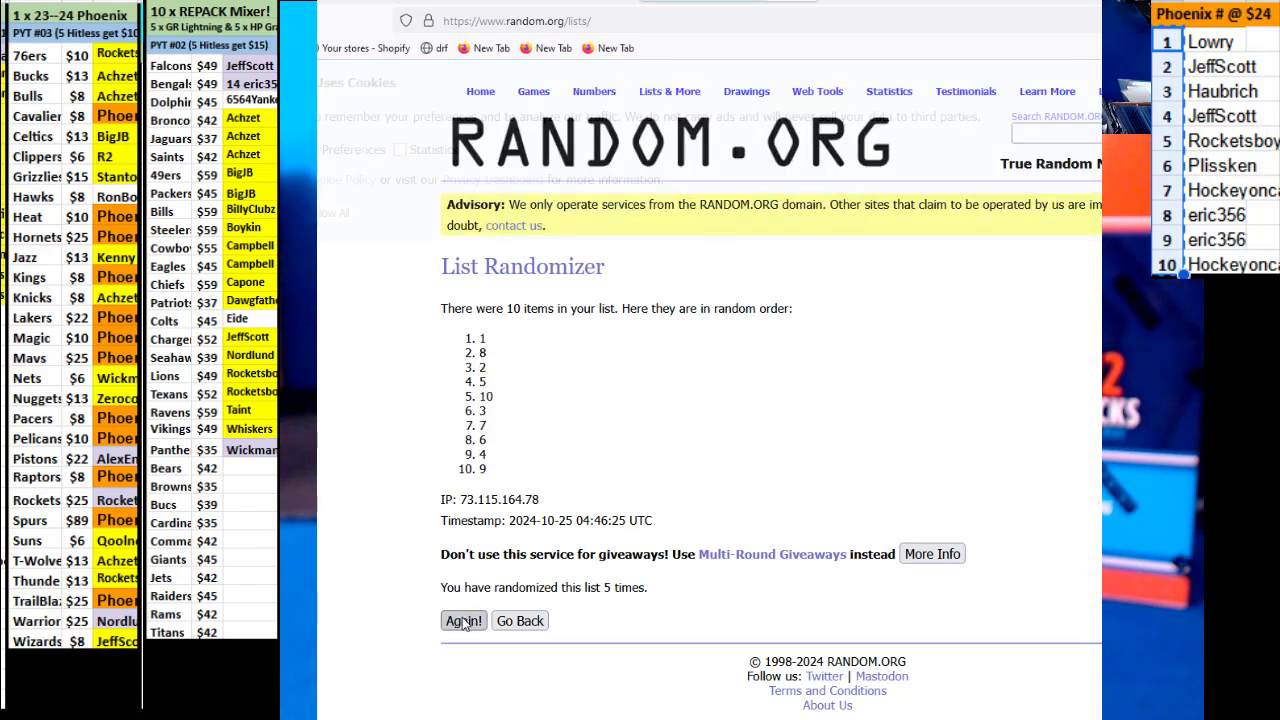
left_click(463, 621)
Reshuffle the numbers 1–10 one more time
left_click(463, 621)
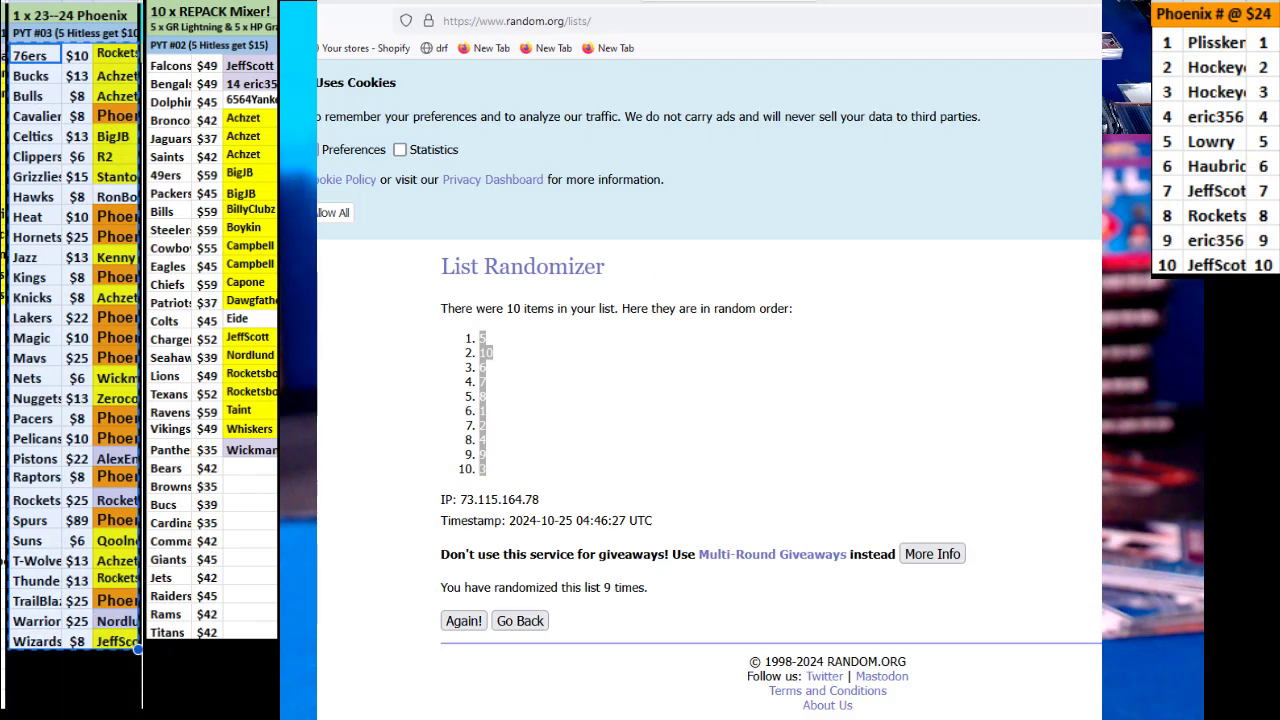
Reload random.org/lists and paste the team, price and owner list into the text box
left_click(516, 20)
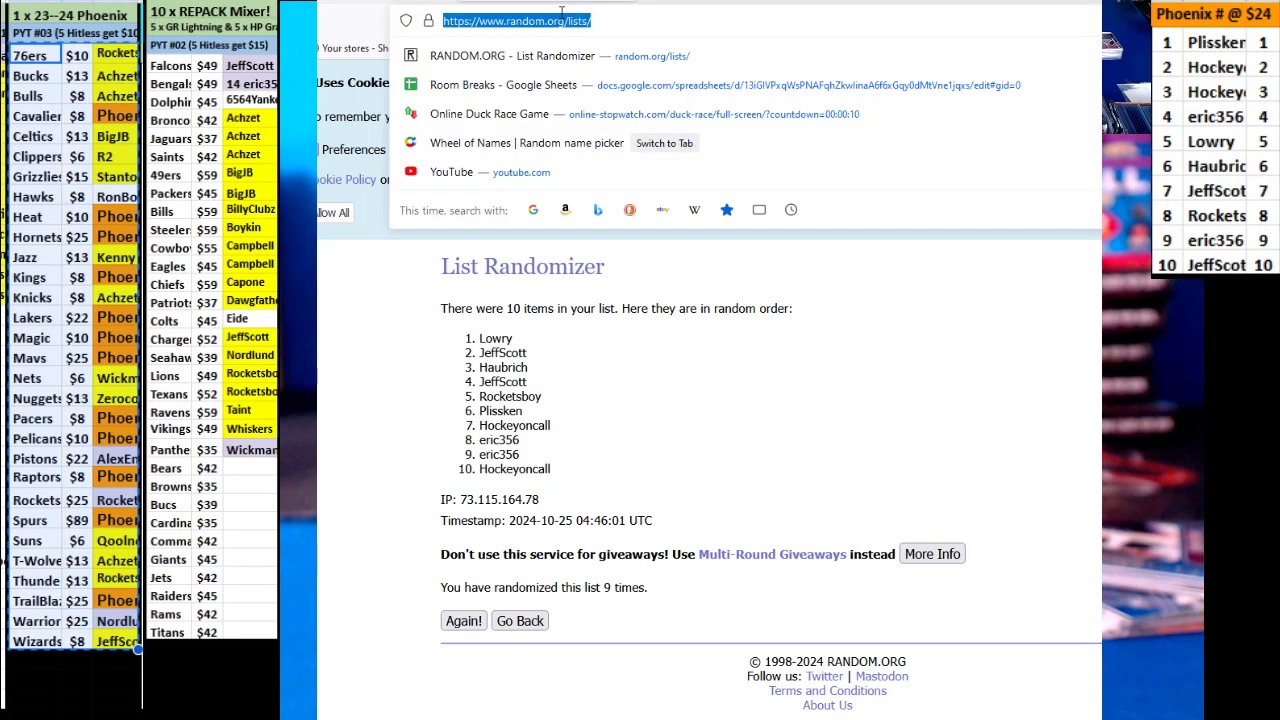
key("Return")
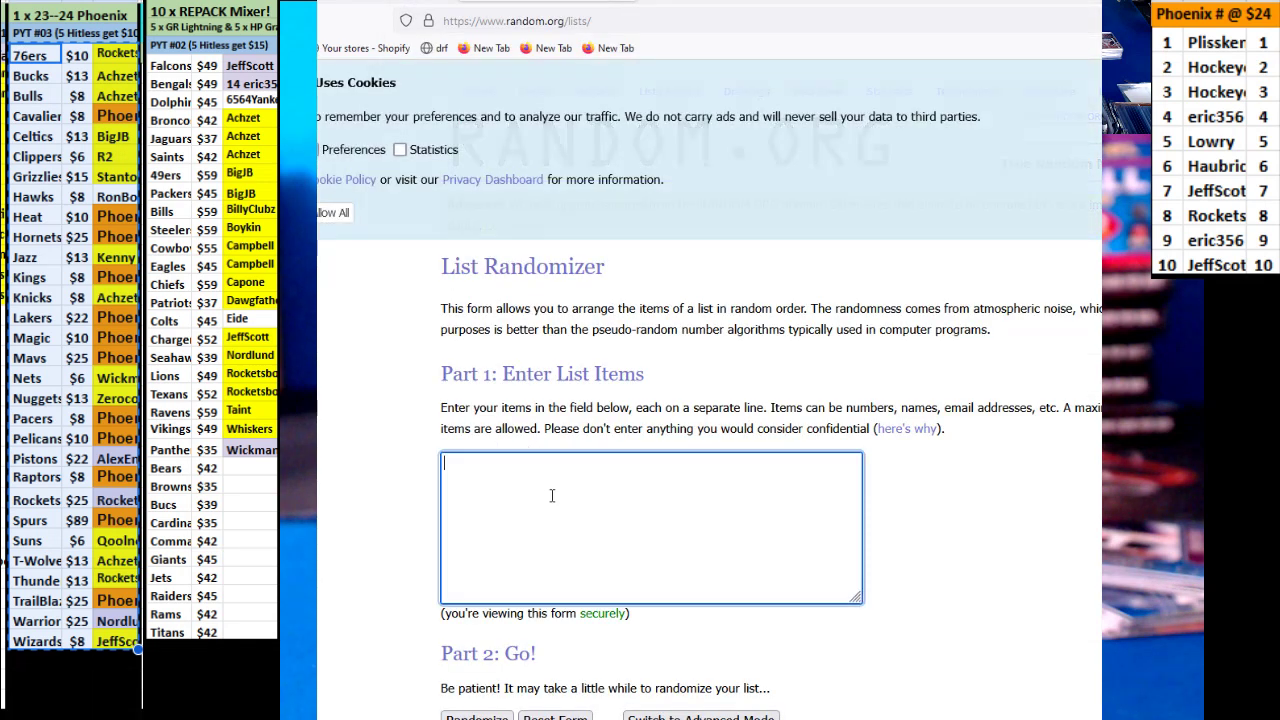
left_click(528, 470)
key("ctrl+v")
scroll(583, 563, "up", 2)
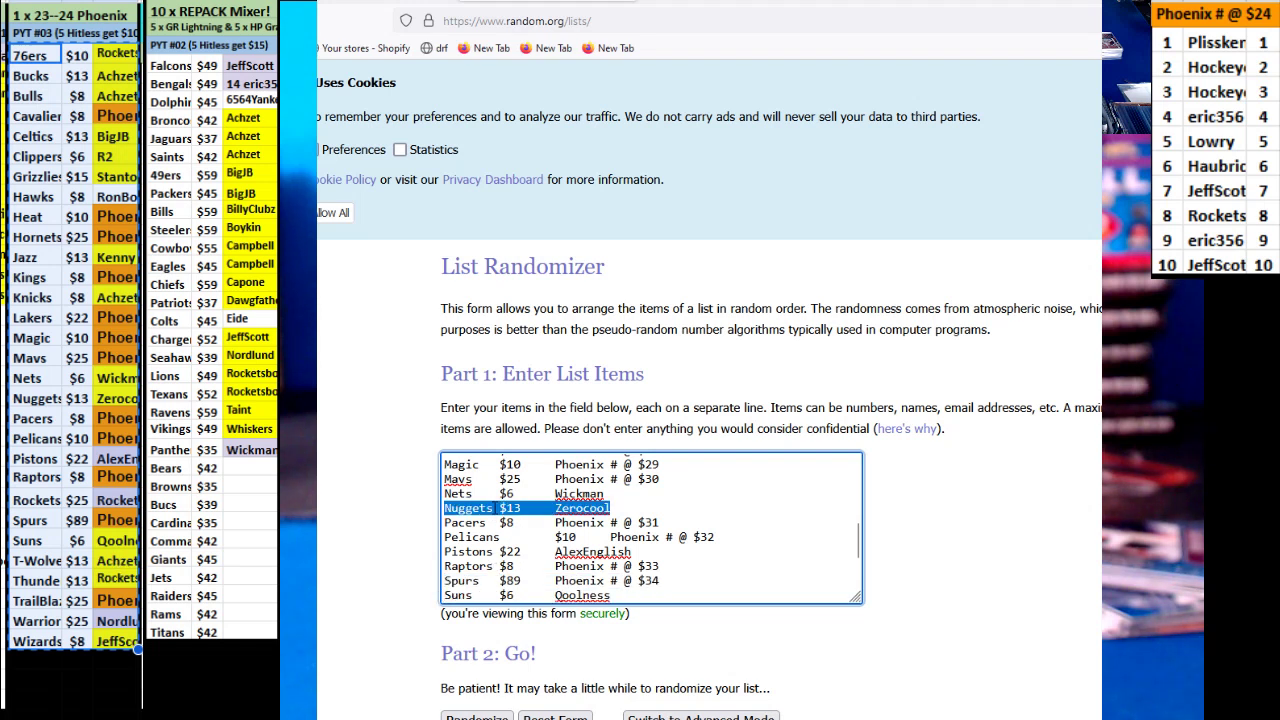
scroll(508, 512, "up", 2)
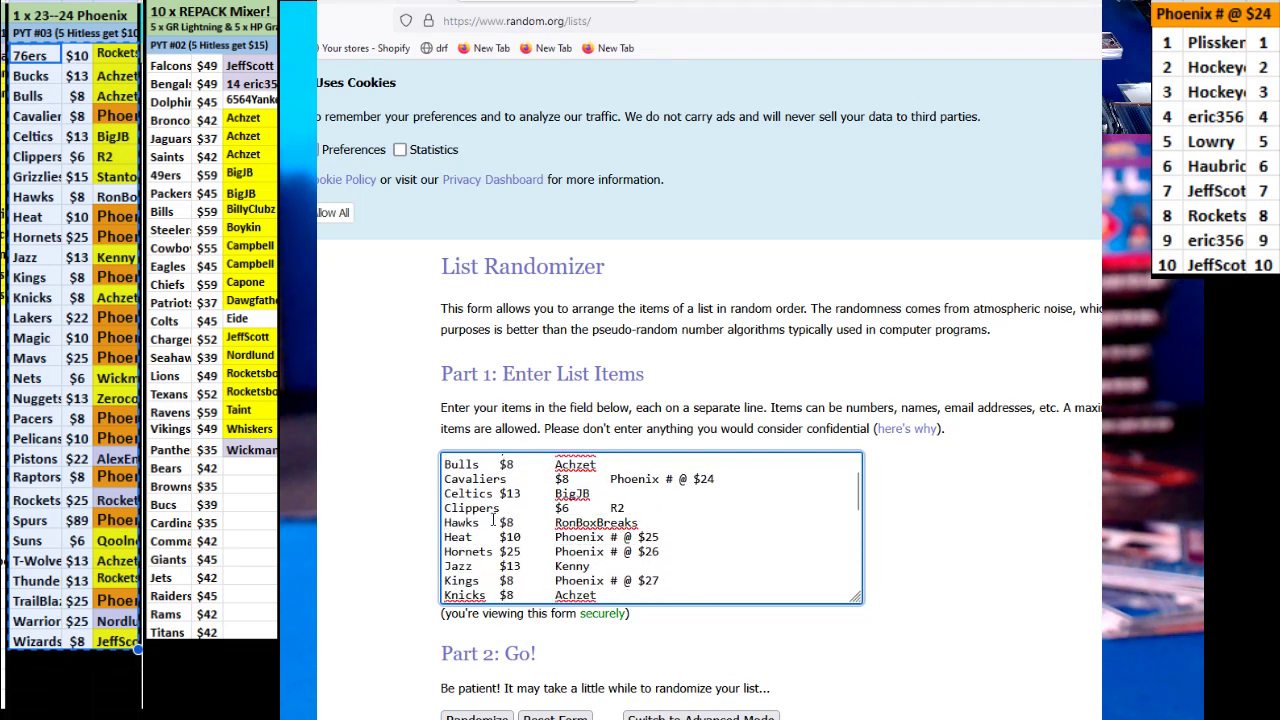
Roll the two dice again on the Dice Roller and return to the team list
left_click(370, 5)
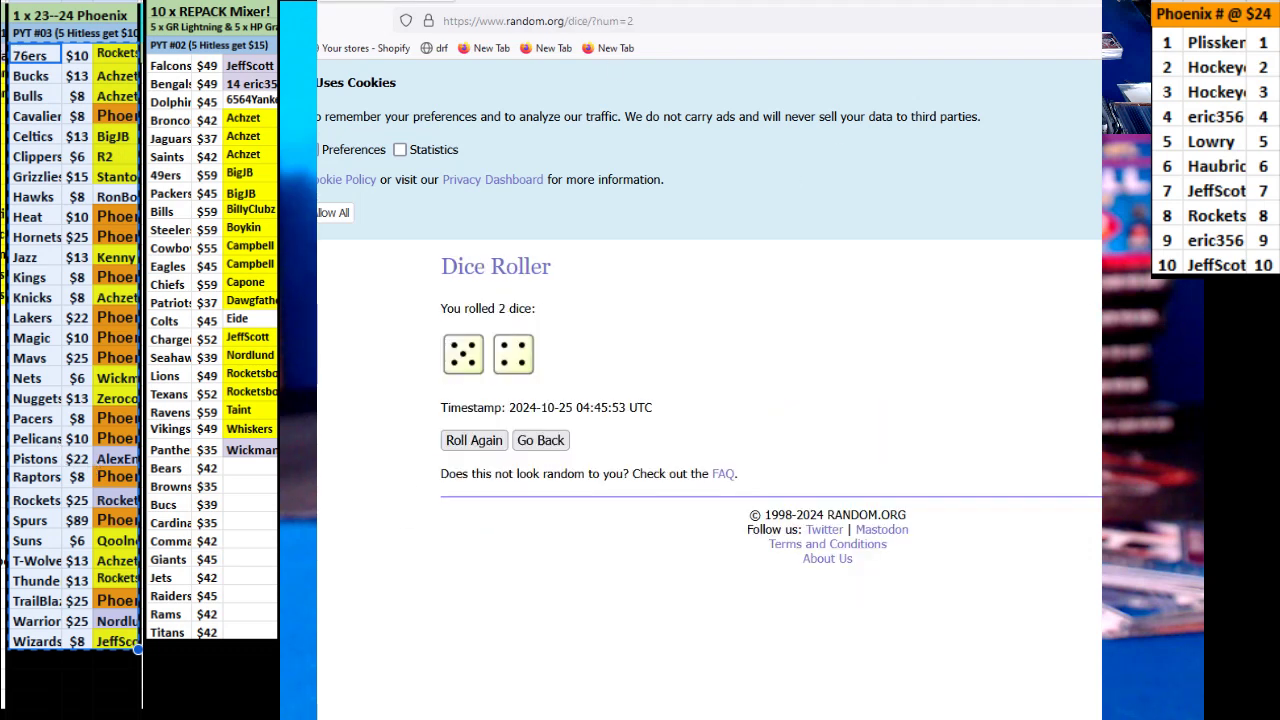
left_click(563, 443)
left_click(469, 396)
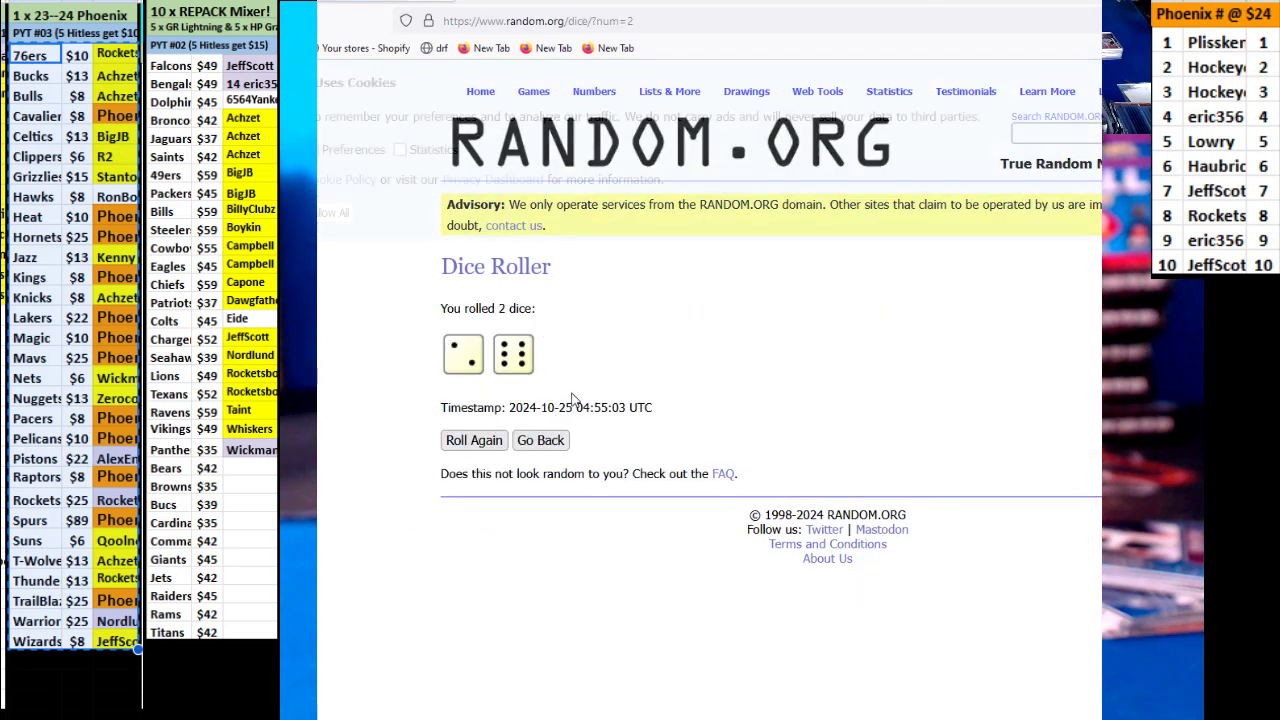
key("ctrl+Tab")
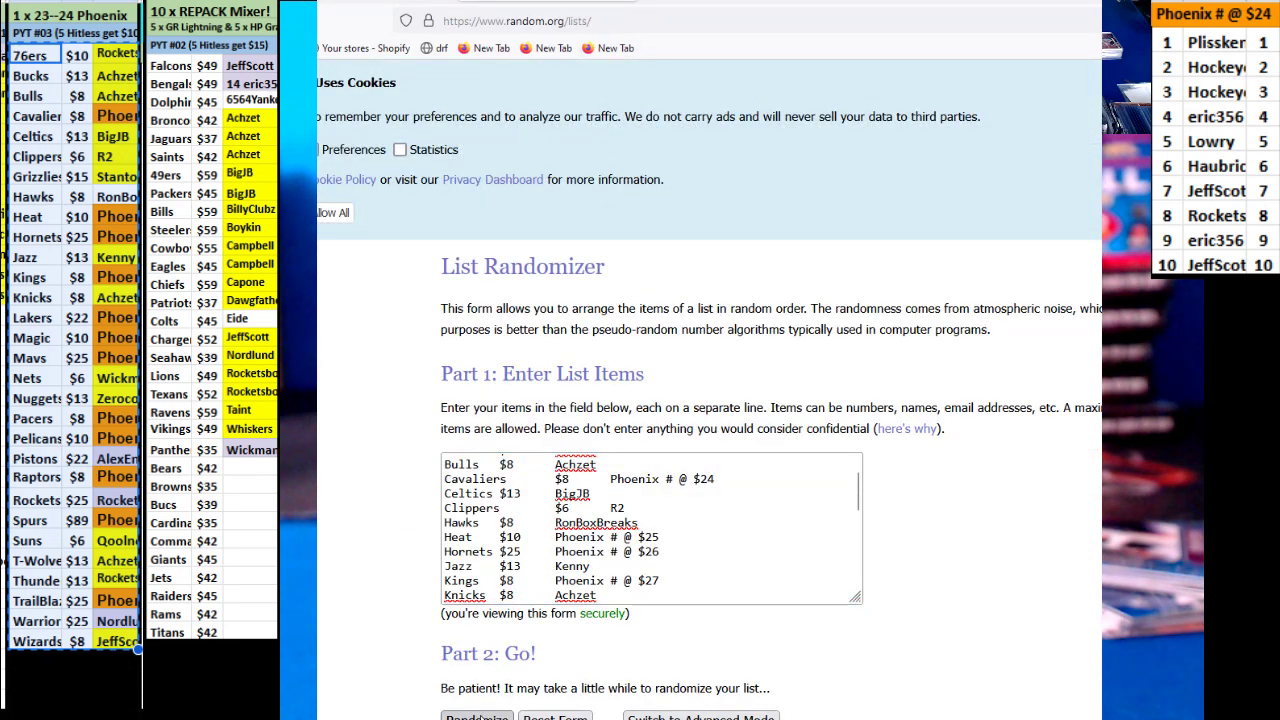
Shuffle the 27-team list repeatedly until TrailBlazers is first and Thunder last
left_click(476, 714)
left_click(463, 665)
left_click(463, 665)
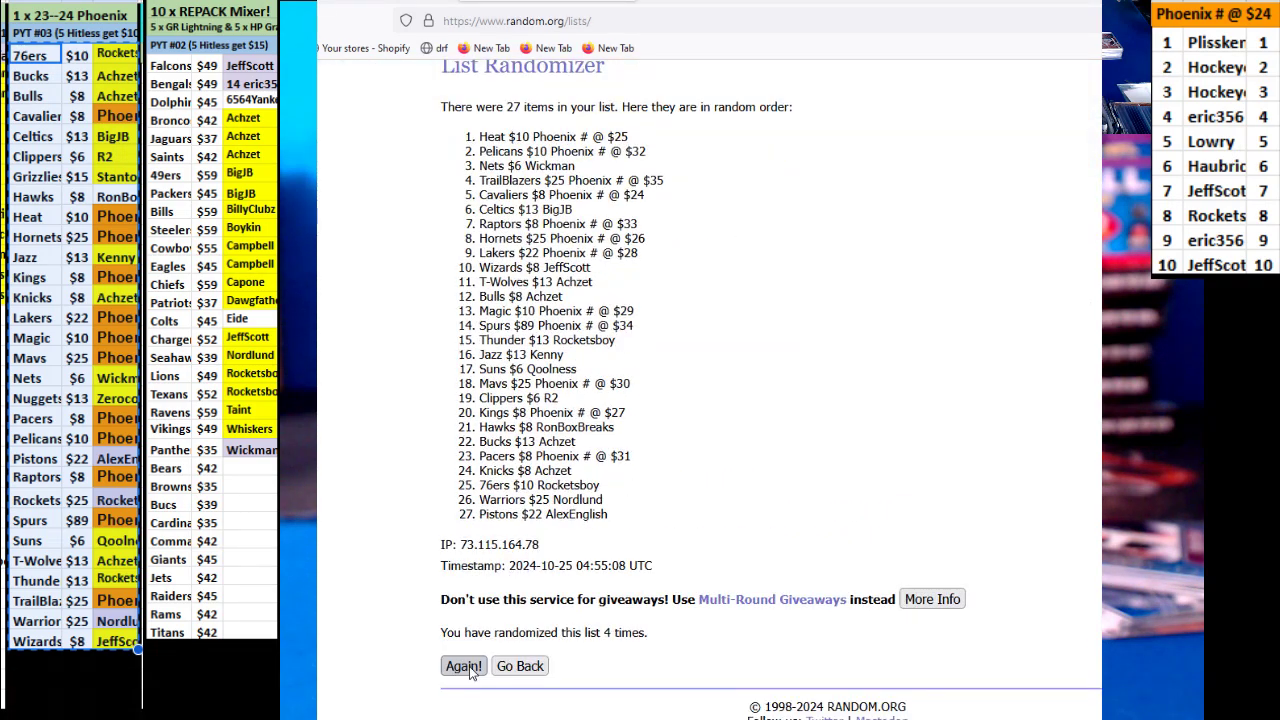
left_click(463, 665)
key("ctrl+Tab")
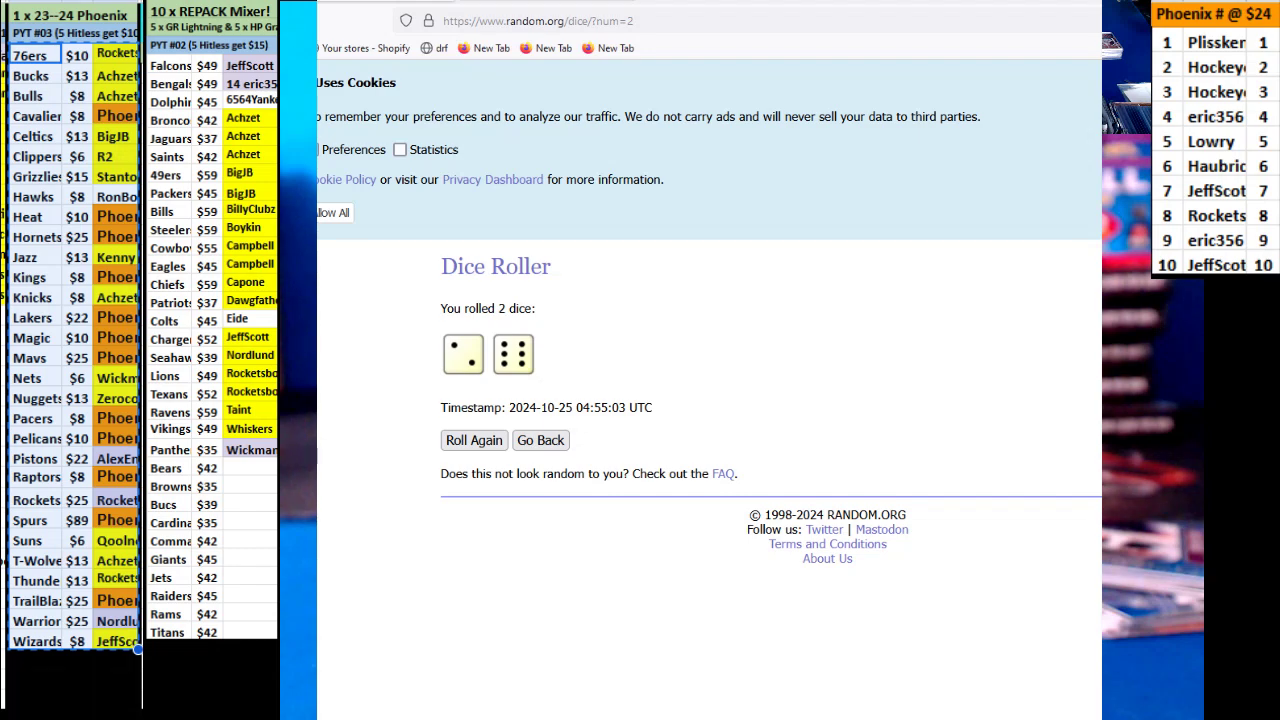
key("ctrl+shift+Tab")
scroll(462, 622, "down", 2)
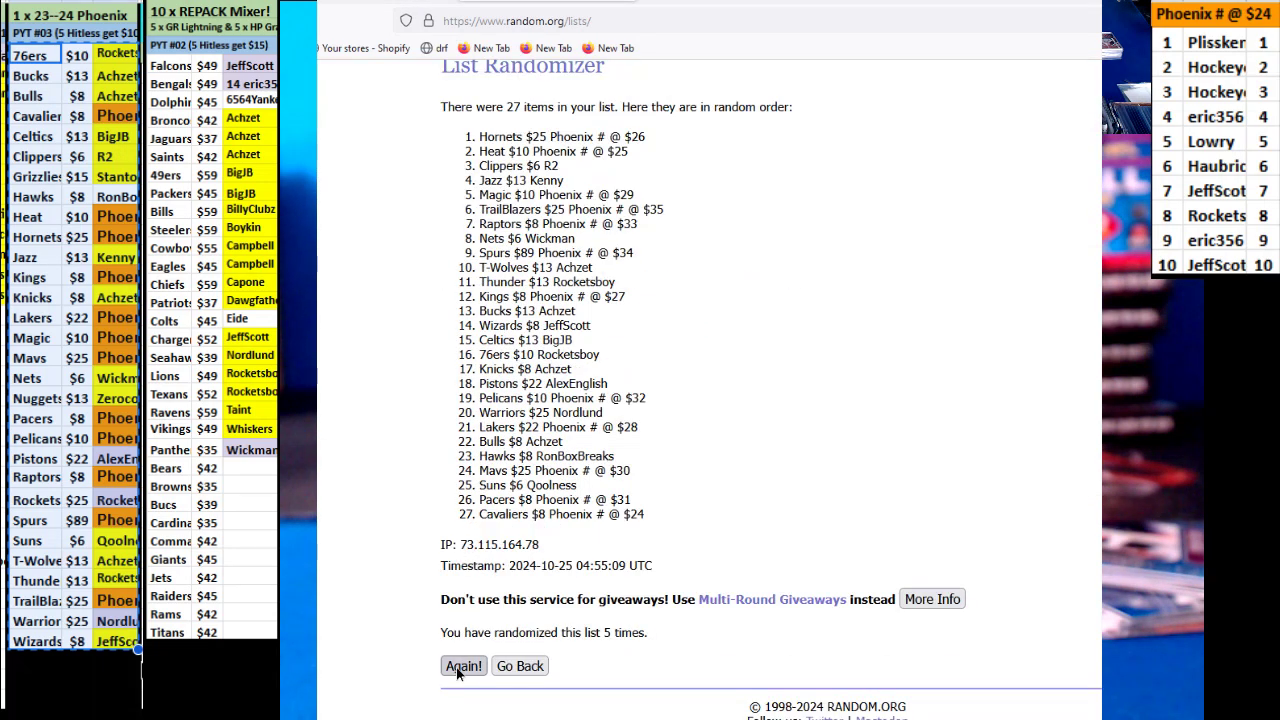
left_click(460, 668)
left_click(455, 668)
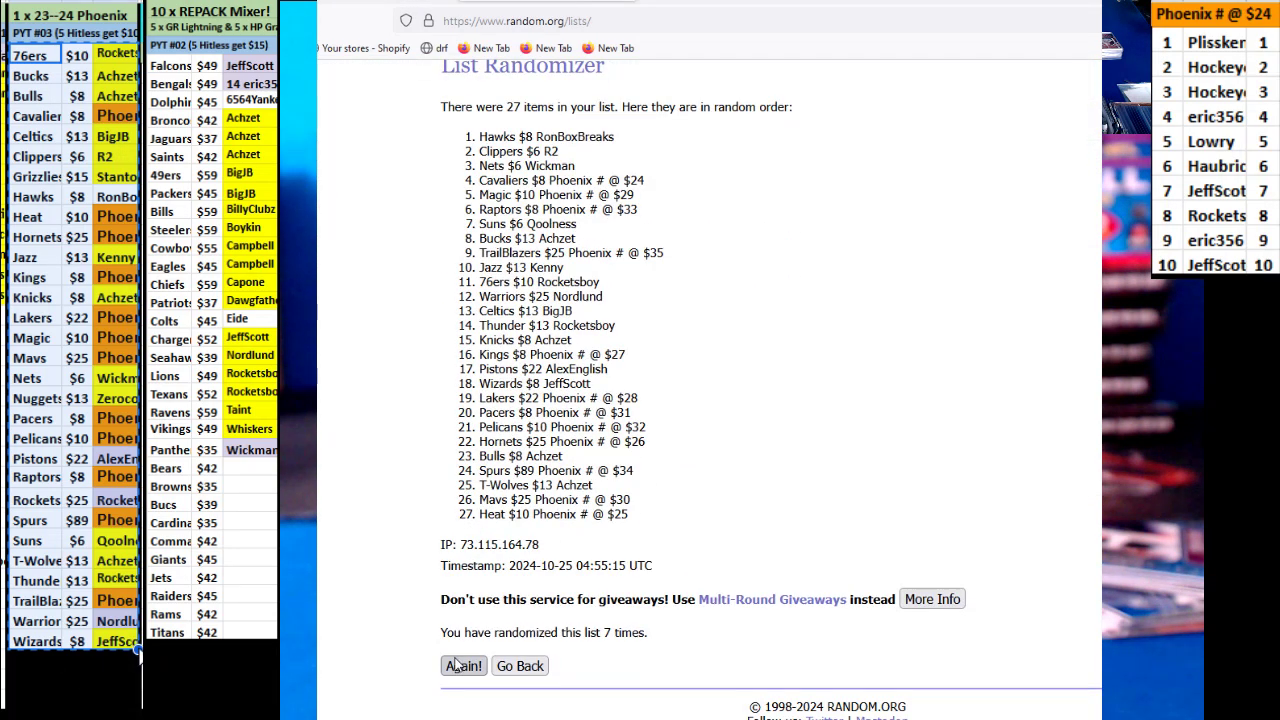
left_click(458, 668)
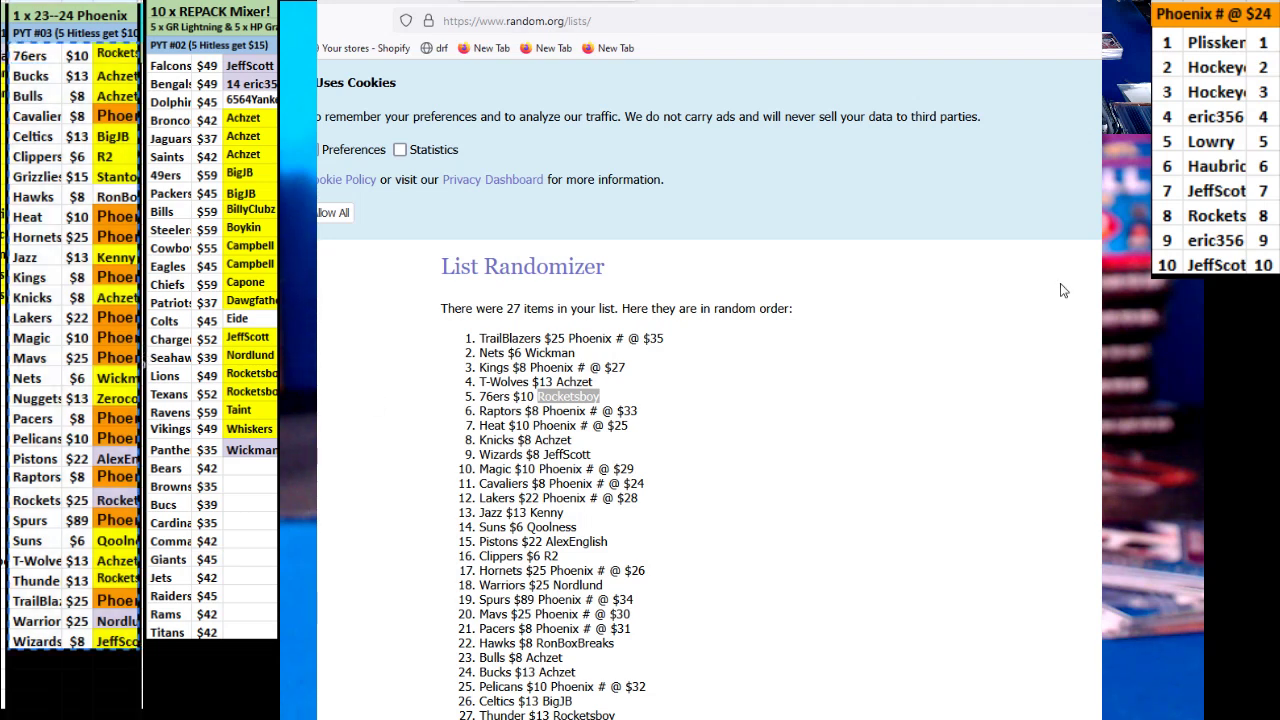
Copy the ten numbered Phoenix spot names and paste them into the blank list form
left_click(1218, 67)
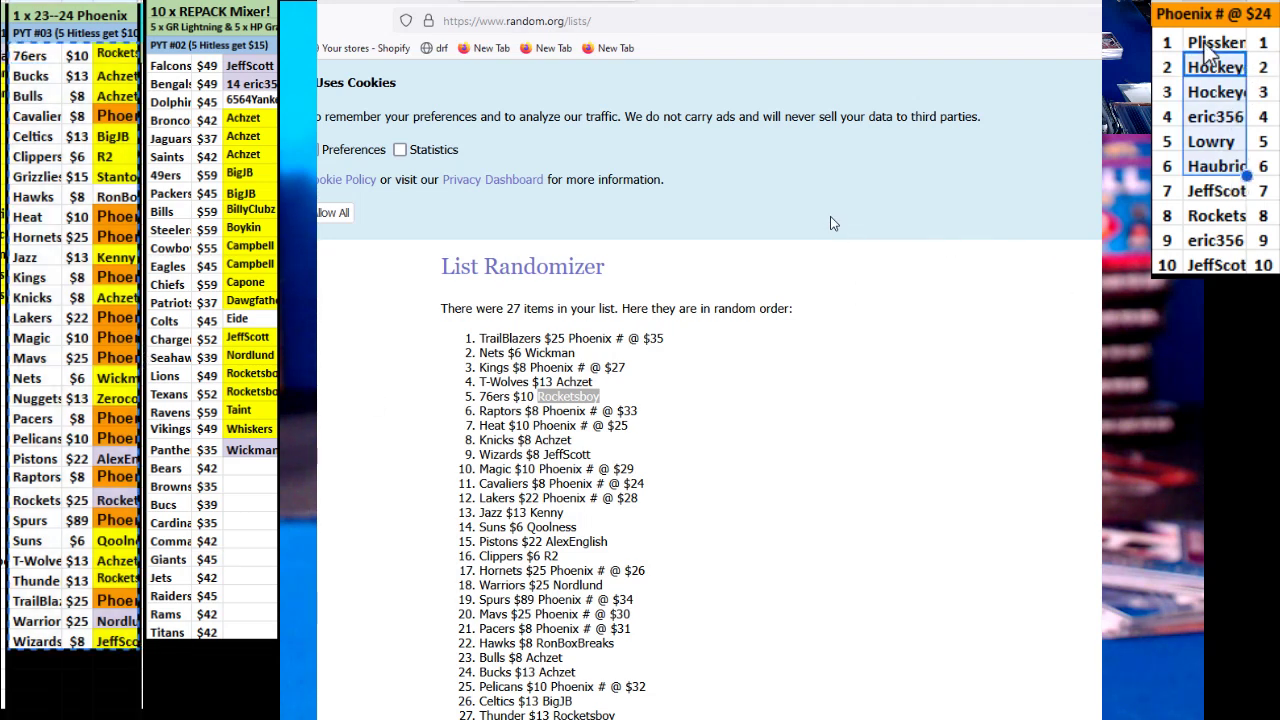
left_click_drag(1215, 43, 1255, 268)
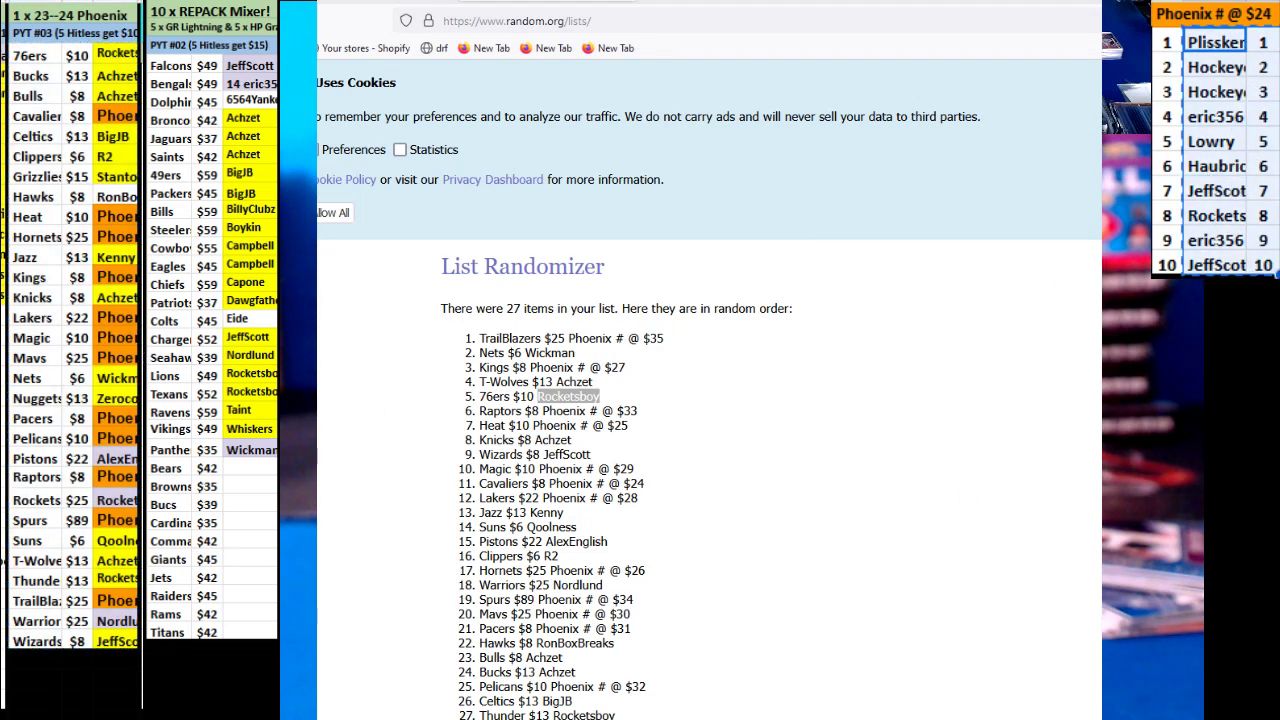
key("ctrl+Tab")
left_click(691, 20)
key("Escape")
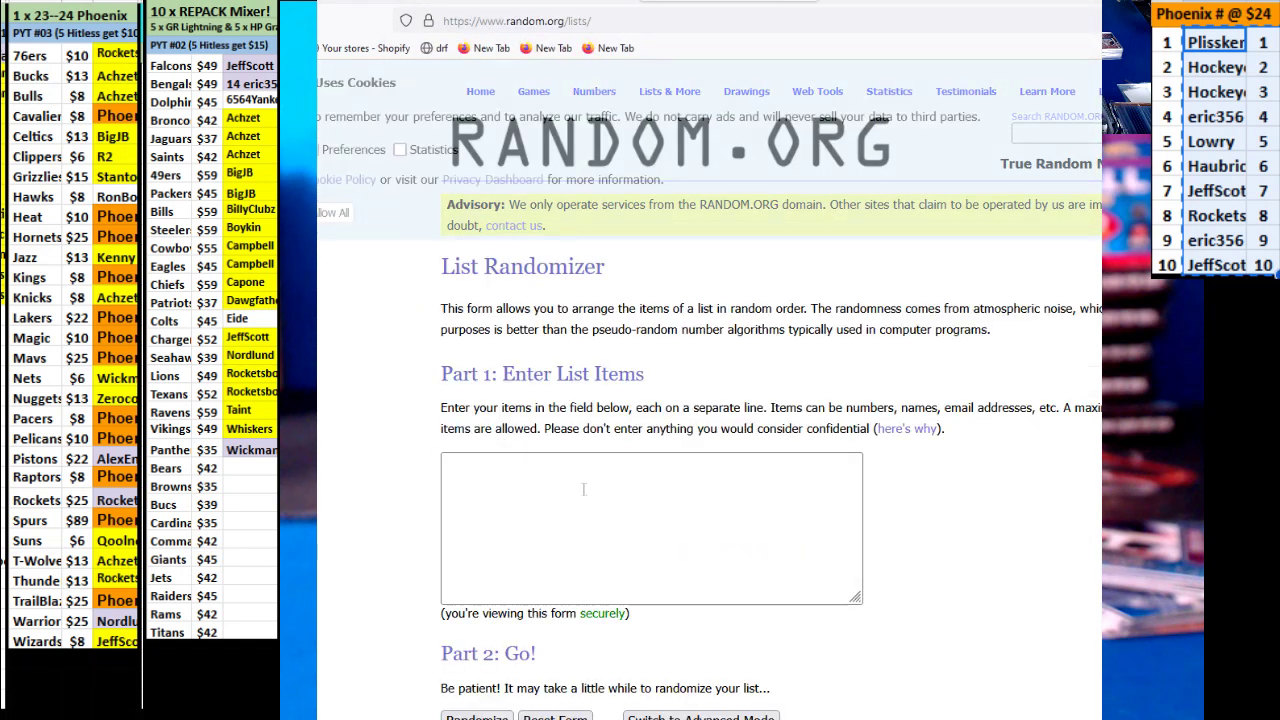
key("ctrl+Tab")
key("ctrl+Tab")
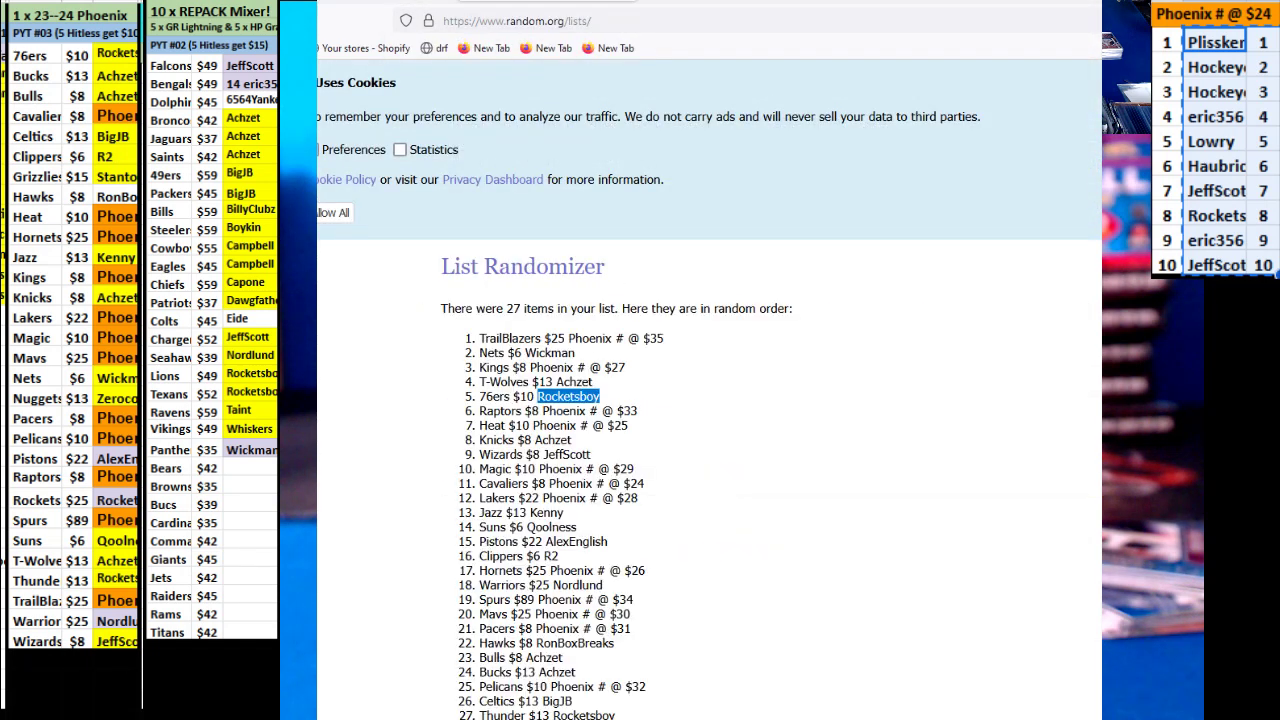
scroll(580, 300, "down", 3)
double_click(568, 194)
scroll(578, 158, "up", 3)
key("ctrl+Tab")
Randomize the ten Phoenix spots, then reshuffle until the eighth pass shows Plissken 1 first
left_click(476, 716)
left_click(463, 587)
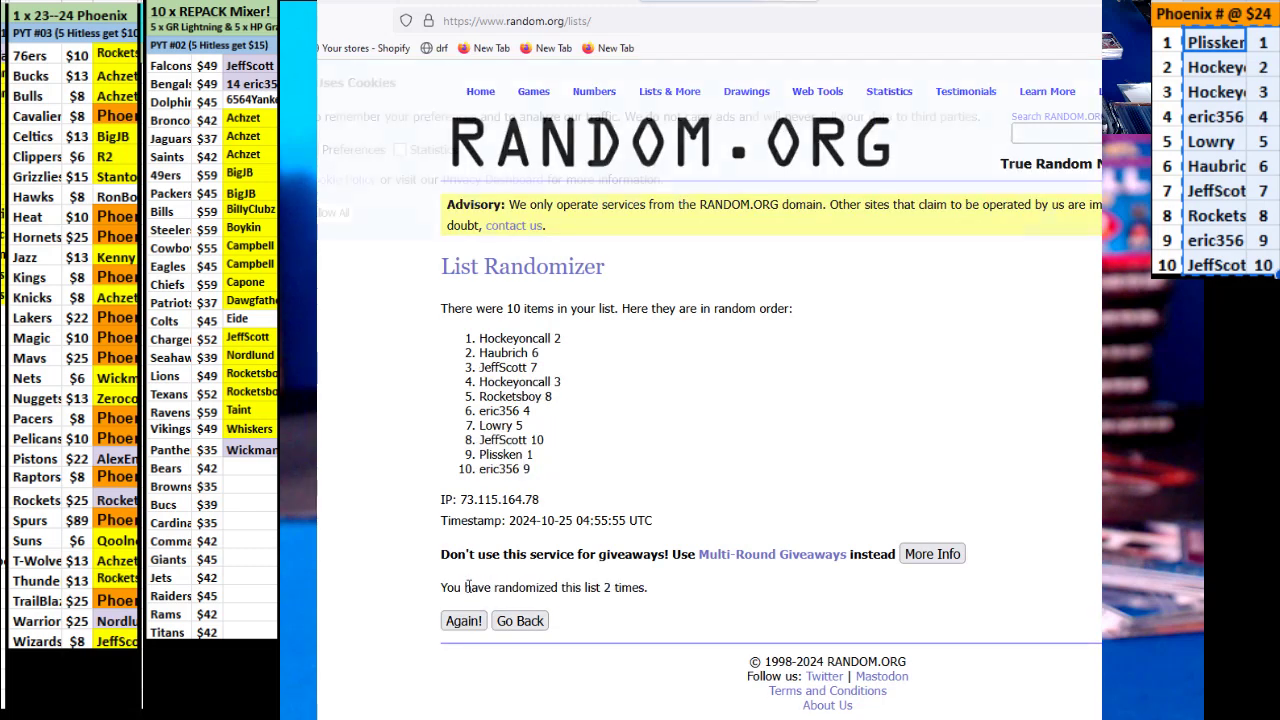
left_click(463, 621)
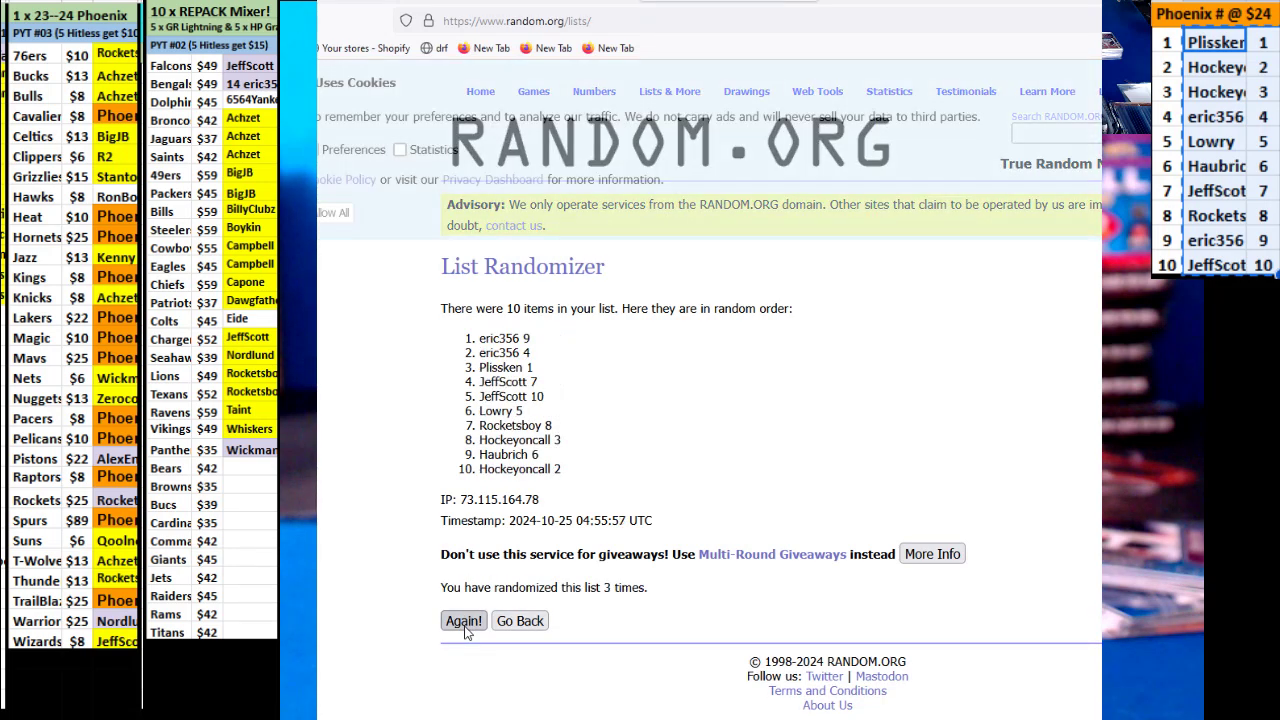
left_click(463, 621)
left_click(463, 621)
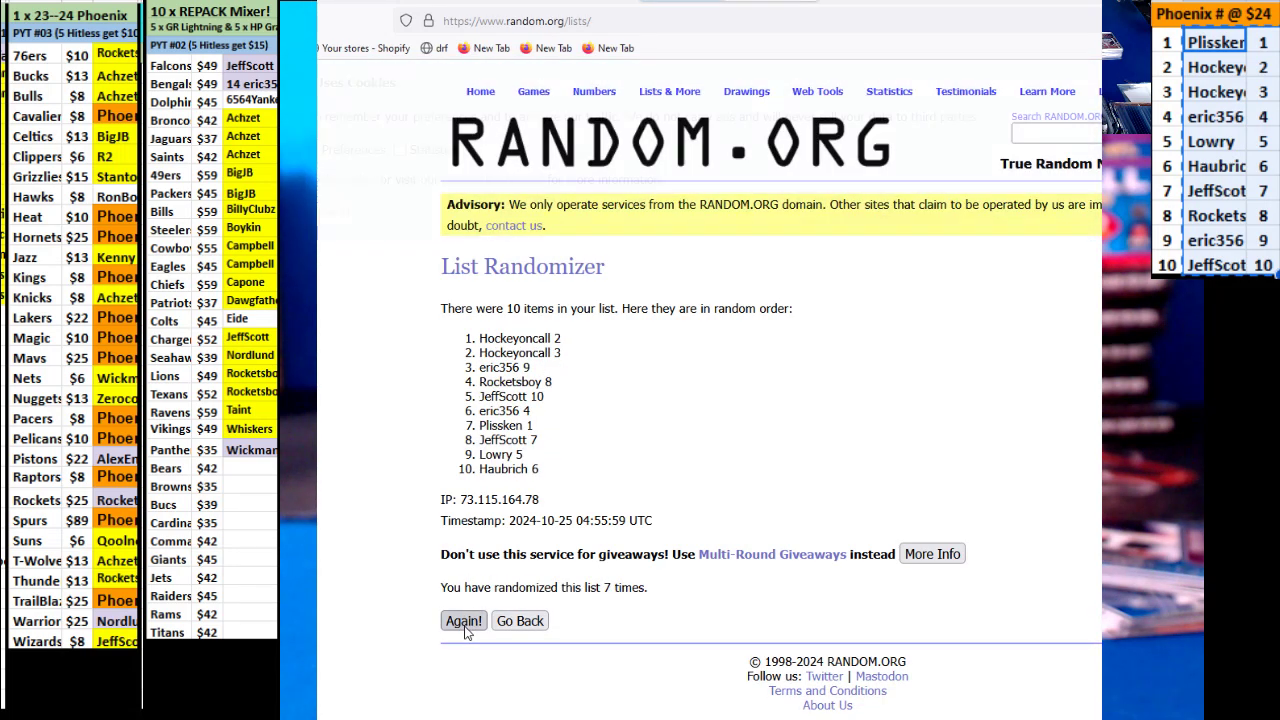
left_click(463, 621)
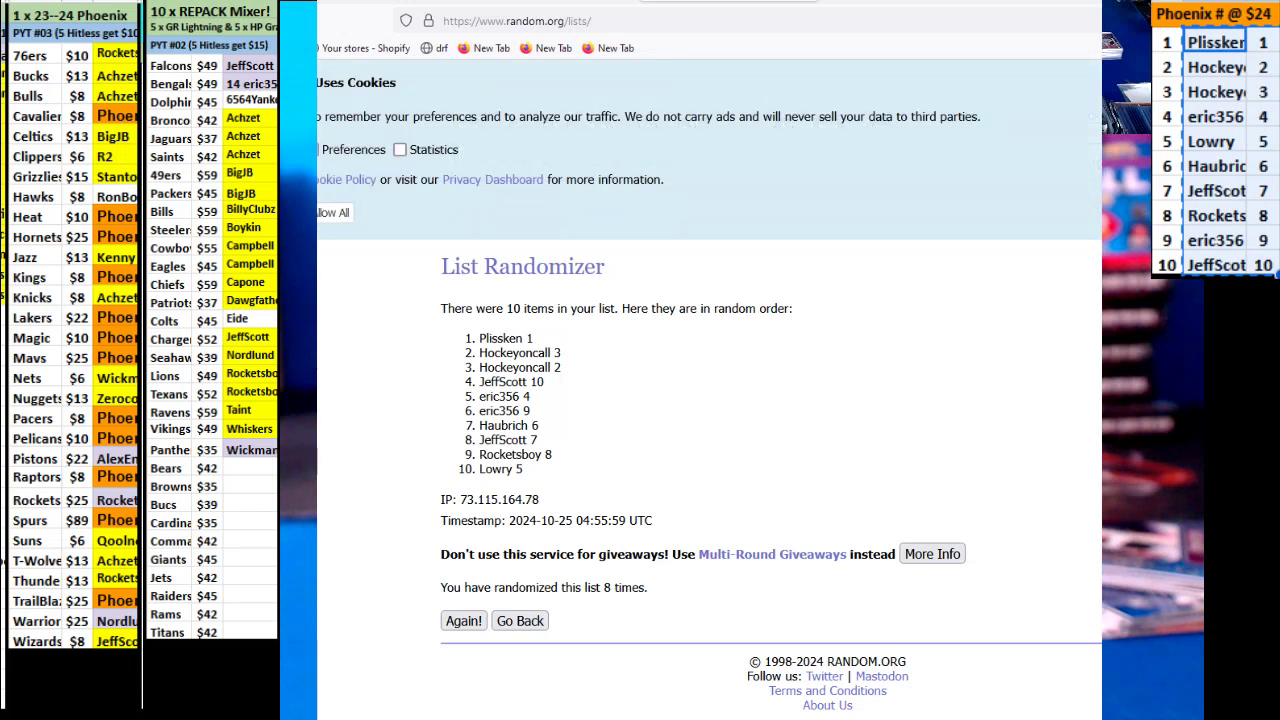